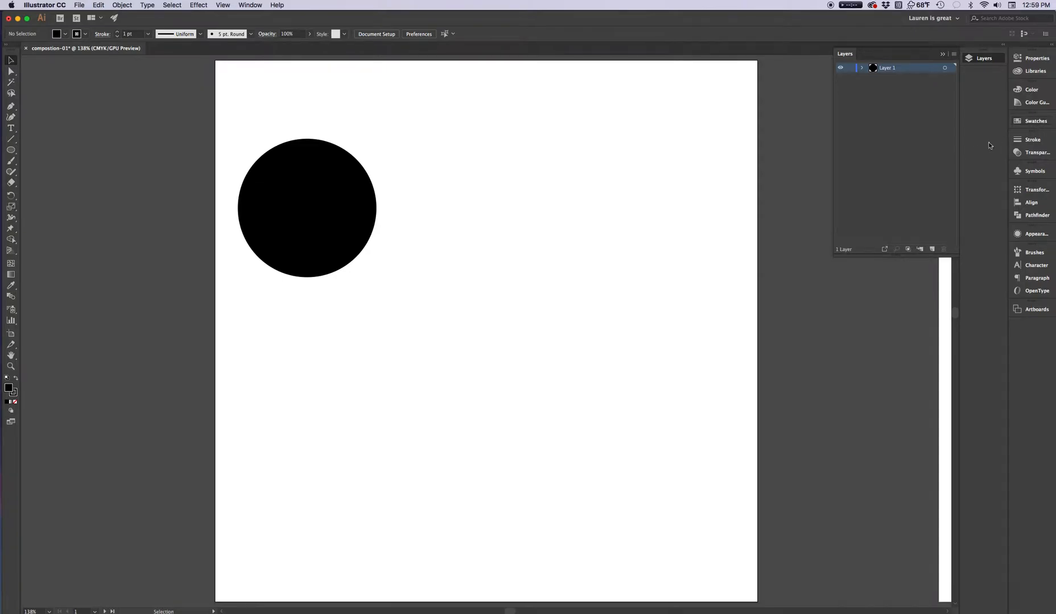
- Duplicate the black circle twice to form a loose cluster of three circles, and select all three
{"action": "left_click", "coordinate": [1039, 124]}
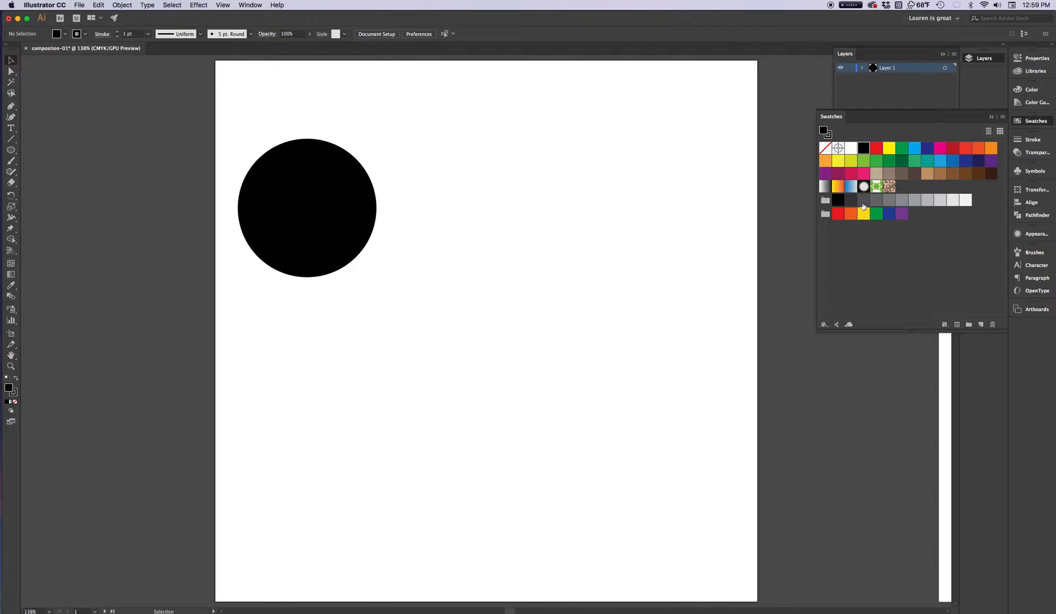
{"action": "left_click", "coordinate": [301, 224]}
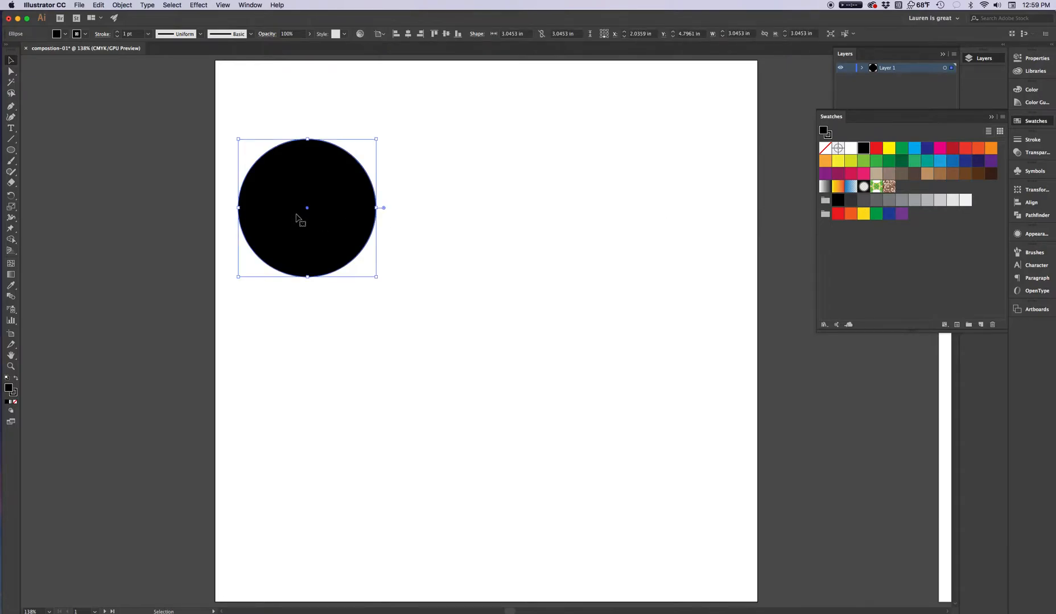
{"action": "left_click_drag", "start_coordinate": [294, 214], "coordinate": [328, 352], "text": "alt"}
{"action": "left_click_drag", "start_coordinate": [261, 141], "coordinate": [462, 388]}
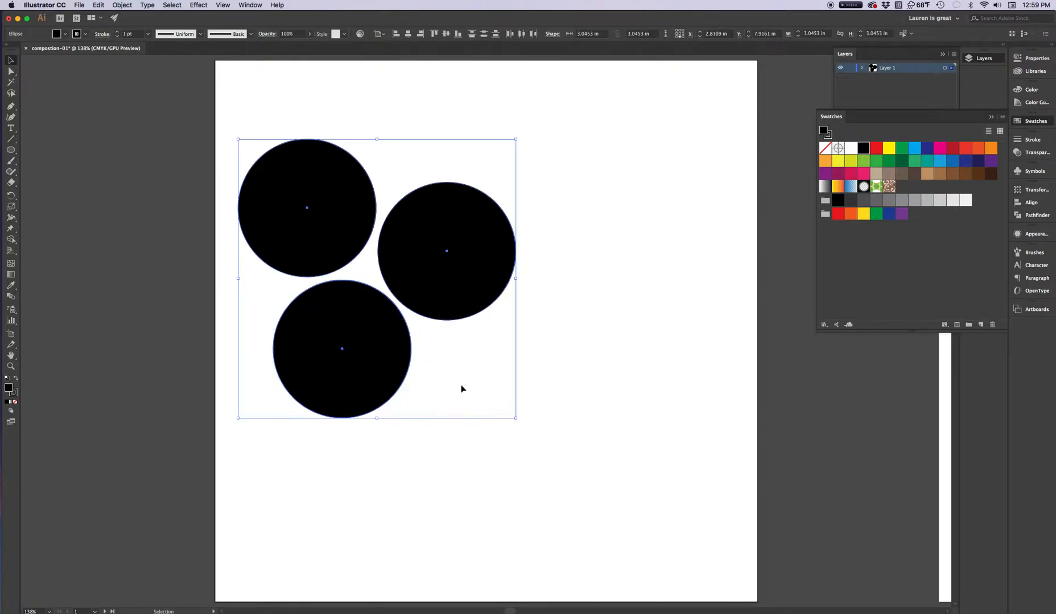
- Add the three circles to the swatches as a pattern and move the originals off the artboard's left edge
{"action": "left_click_drag", "start_coordinate": [441, 280], "coordinate": [909, 193]}
{"action": "scroll", "coordinate": [639, 501], "scroll_direction": "right", "scroll_amount": 3}
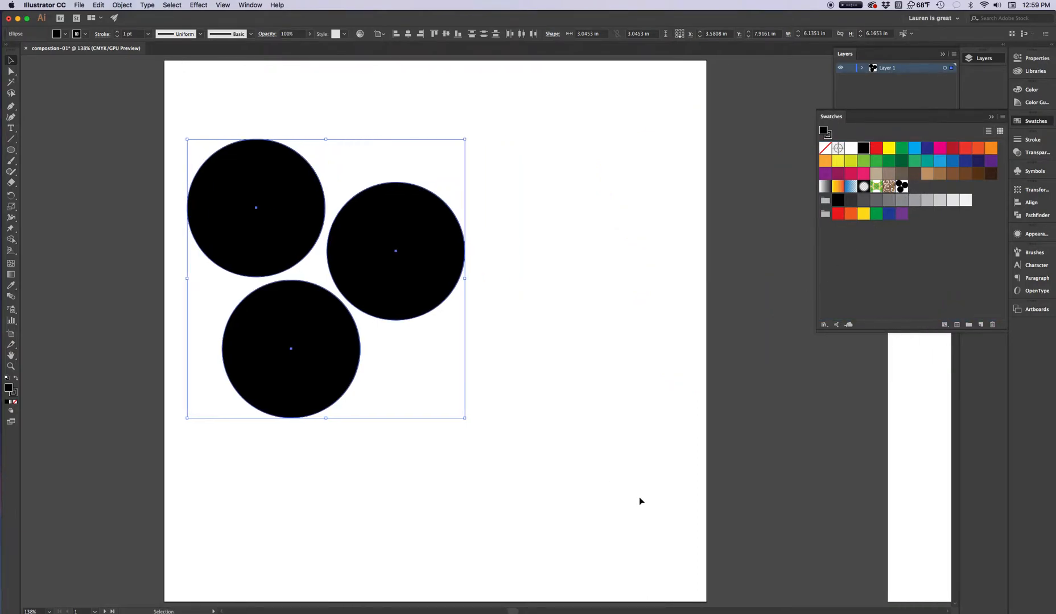
{"action": "left_click_drag", "start_coordinate": [390, 291], "coordinate": [110, 327]}
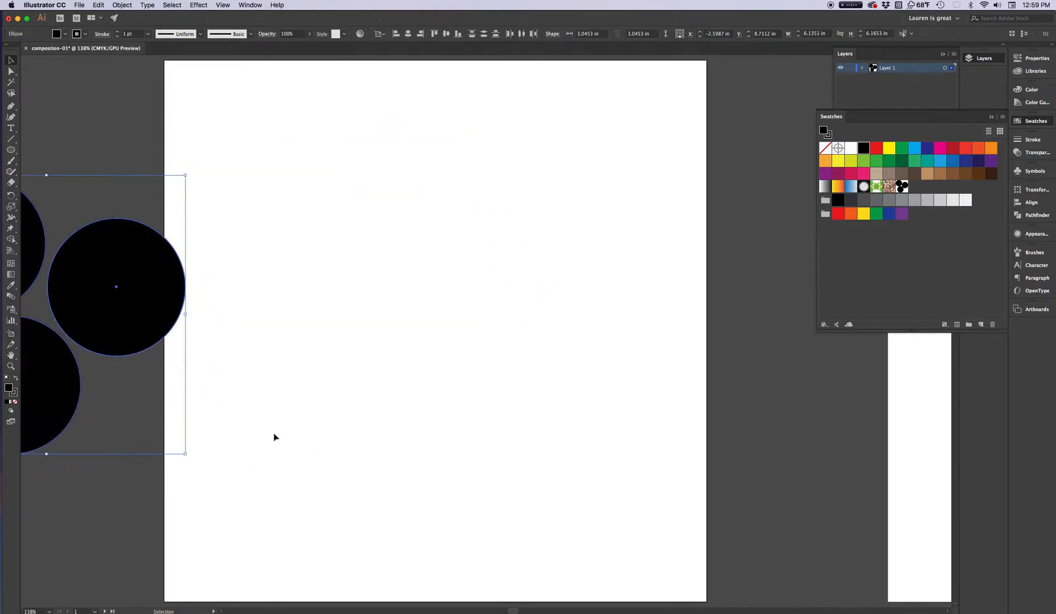
{"action": "scroll", "coordinate": [270, 426], "scroll_direction": "left", "scroll_amount": 3}
{"action": "left_click_drag", "start_coordinate": [171, 314], "coordinate": [109, 302]}
{"action": "left_click", "coordinate": [98, 138]}
- Draw a 12 × 12 in rectangle covering the artboard and fill it with the three-circle pattern swatch
{"action": "left_click", "coordinate": [10, 151]}
{"action": "left_click_drag", "start_coordinate": [10, 151], "coordinate": [79, 152]}
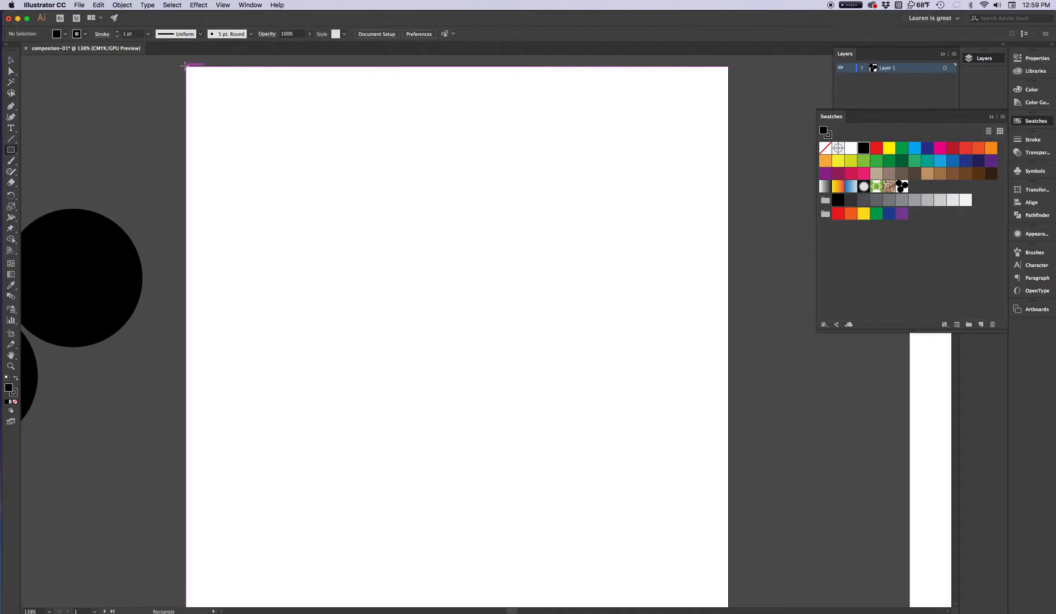
{"action": "left_click_drag", "start_coordinate": [186, 66], "coordinate": [642, 567]}
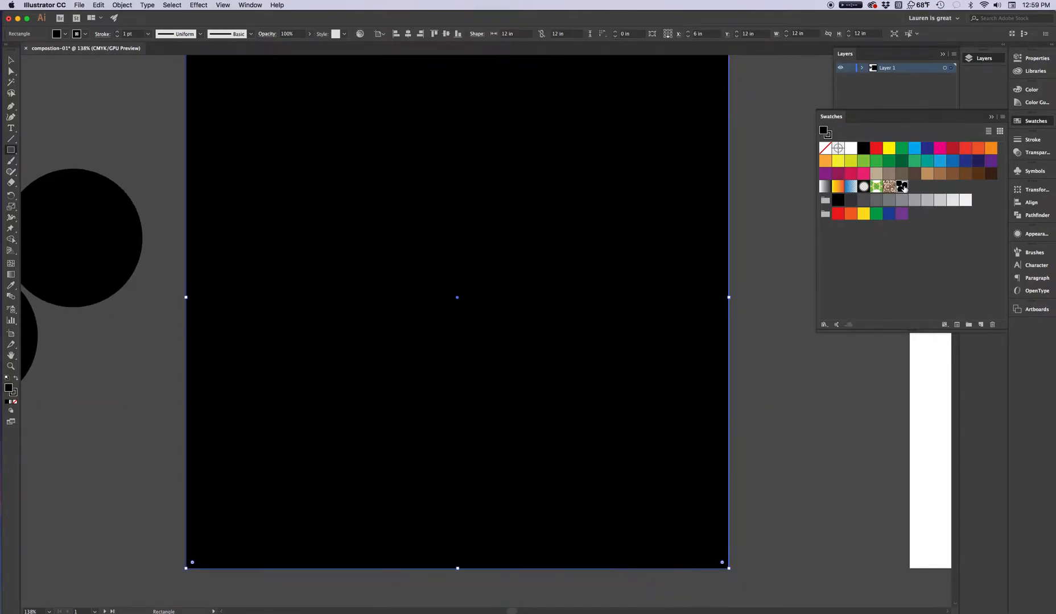
{"action": "left_click", "coordinate": [902, 186]}
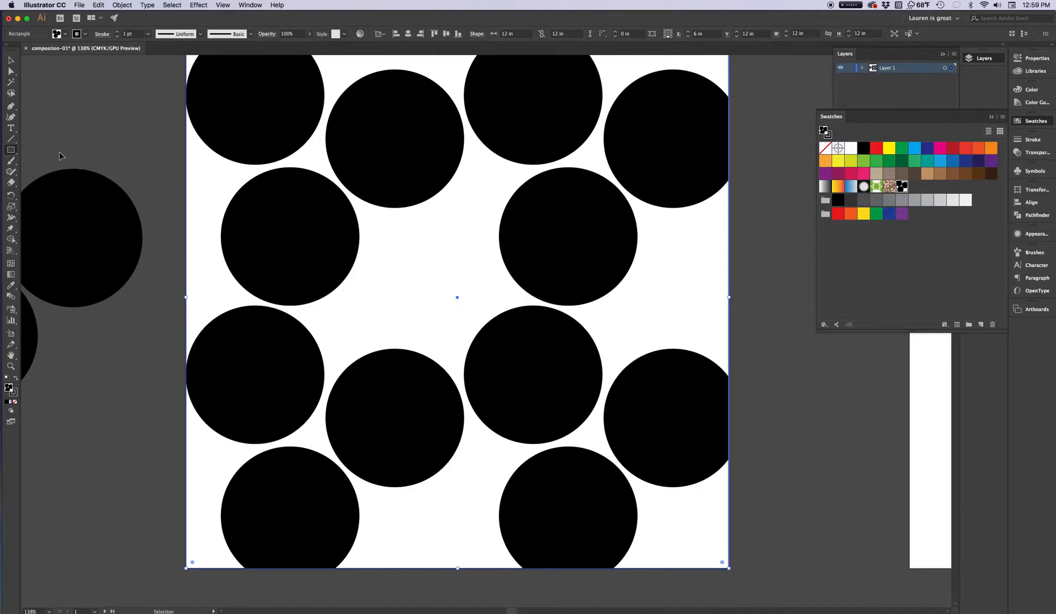
- Undo the pattern fill and the artboard-sized rectangle
{"action": "key", "text": "super+z"}
{"action": "key", "text": "super+z"}
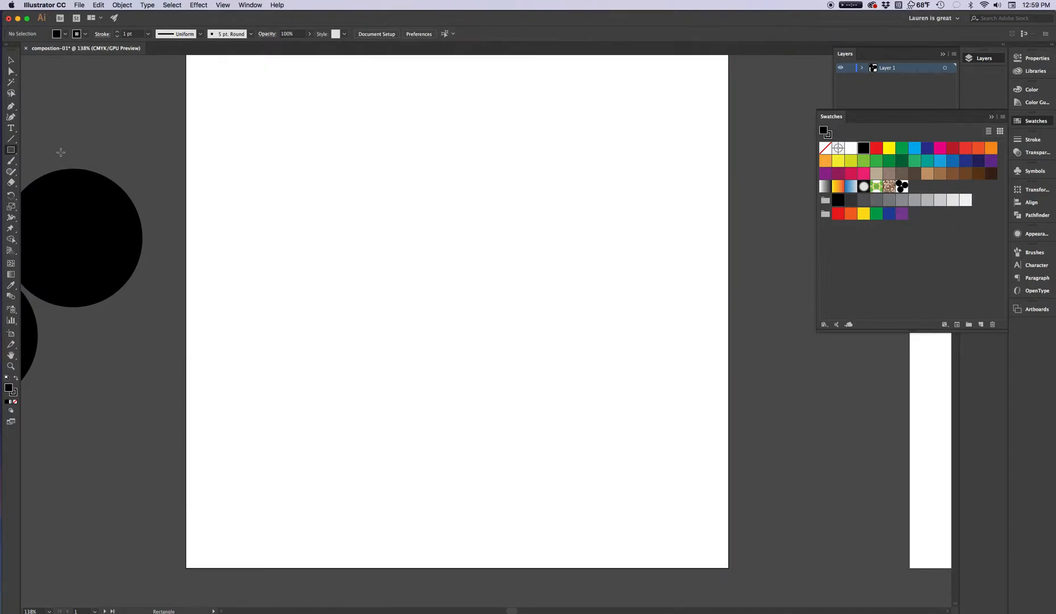
- Move one black circle back onto the artboard and attach three smaller copies around its right and lower edges
{"action": "scroll", "coordinate": [151, 211], "scroll_direction": "left", "scroll_amount": 1}
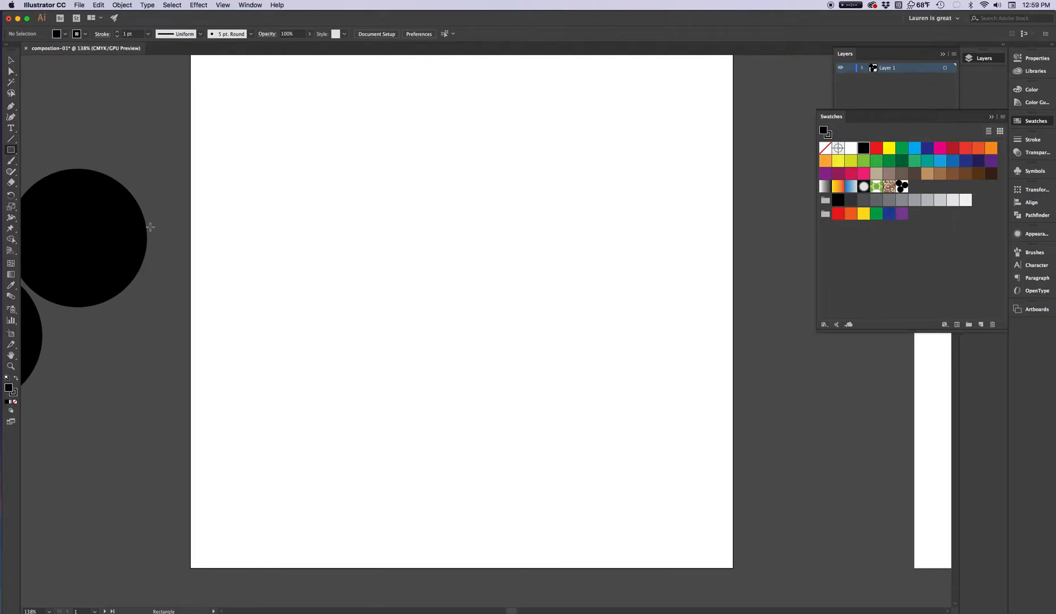
{"action": "left_click", "coordinate": [10, 60]}
{"action": "left_click", "coordinate": [80, 206]}
{"action": "left_click_drag", "start_coordinate": [80, 206], "coordinate": [279, 204]}
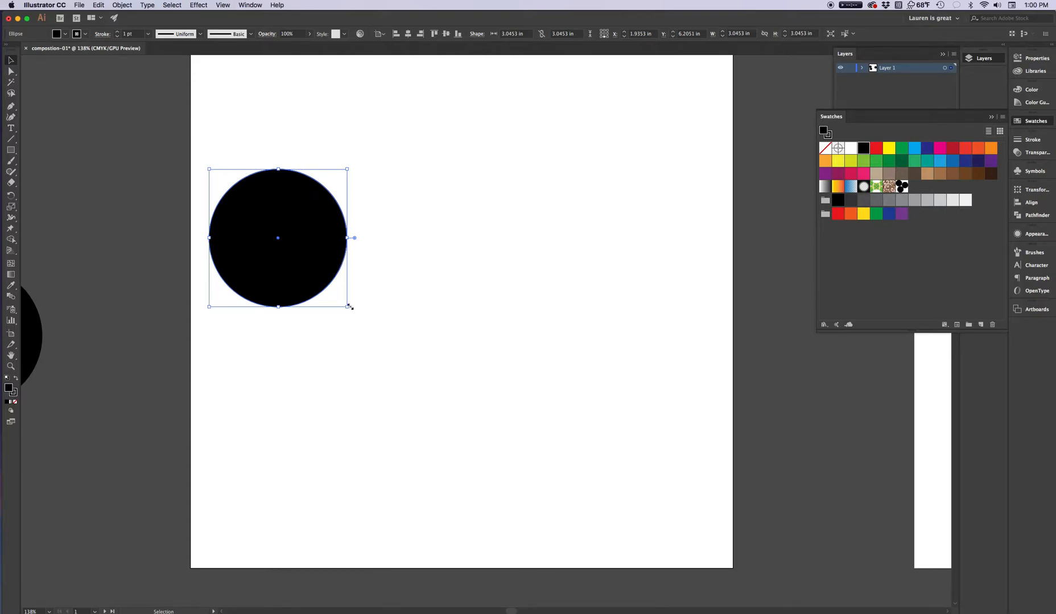
{"action": "left_click_drag", "start_coordinate": [303, 246], "coordinate": [382, 381]}
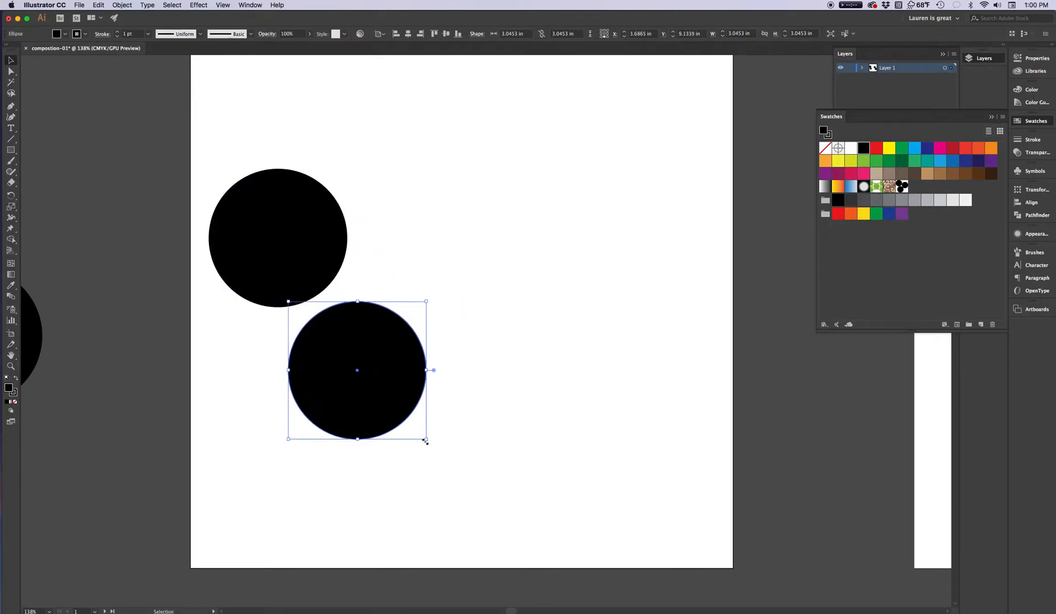
{"action": "left_click_drag", "start_coordinate": [428, 442], "coordinate": [384, 381]}
{"action": "left_click_drag", "start_coordinate": [336, 338], "coordinate": [393, 193]}
- Make a new pattern from the large circle and the three small circles, accepting the notice about the added swatch
{"action": "left_click_drag", "start_coordinate": [226, 142], "coordinate": [391, 379]}
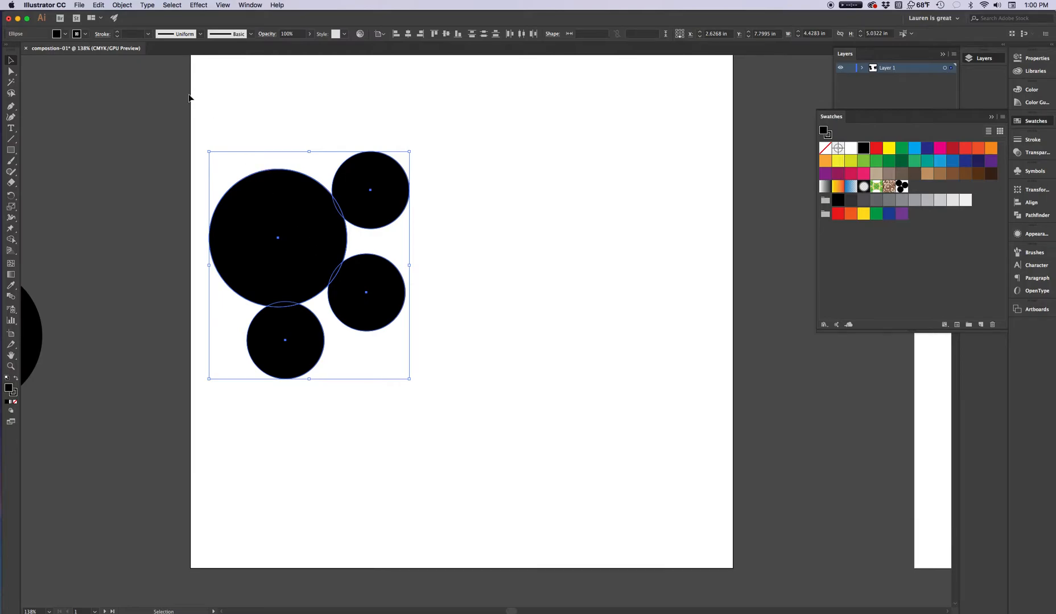
{"action": "left_click", "coordinate": [123, 5]}
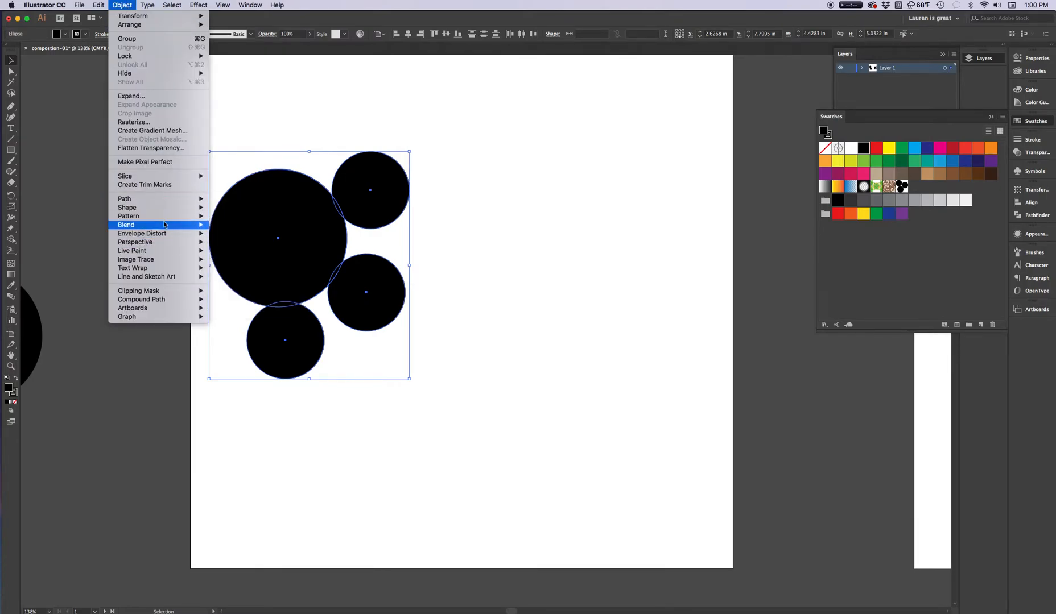
{"action": "mouse_move", "coordinate": [165, 220]}
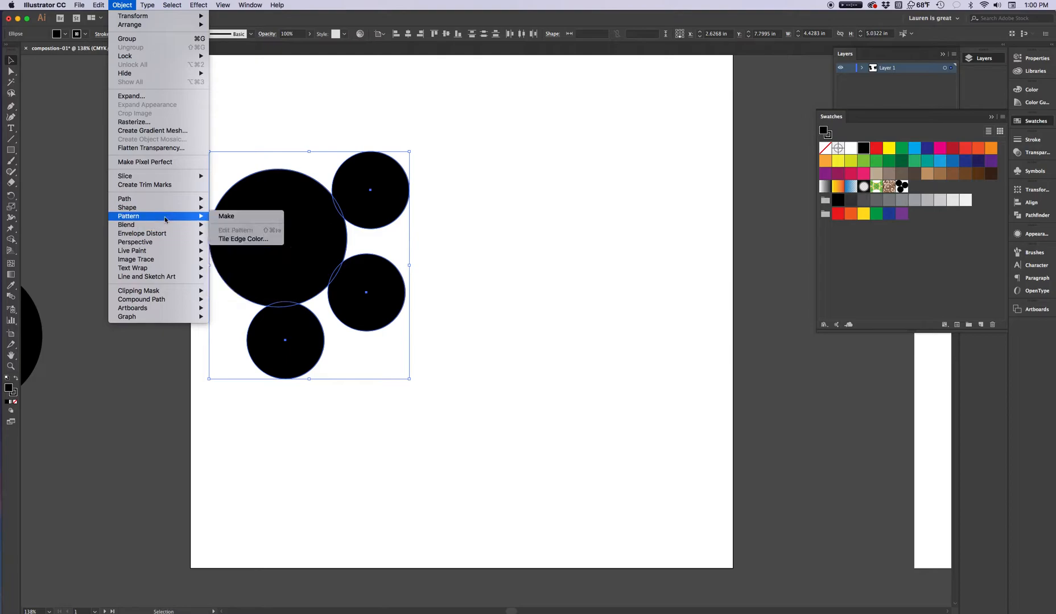
{"action": "left_click", "coordinate": [237, 217]}
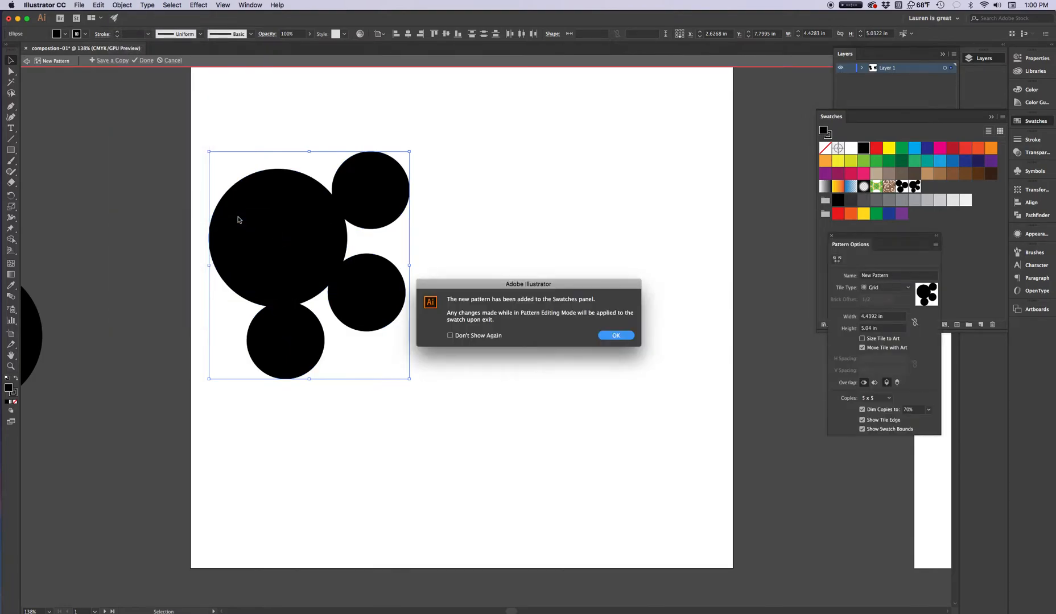
{"action": "left_click", "coordinate": [616, 335]}
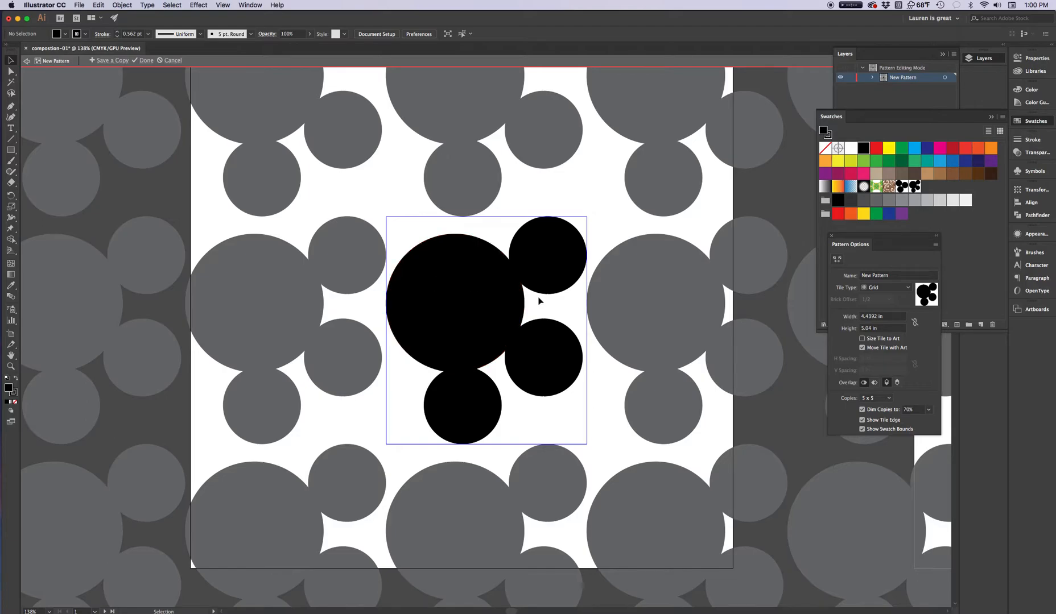
- Select all four circles in the pattern tile, then scale them down and rotate the cluster
{"action": "left_click_drag", "start_coordinate": [418, 232], "coordinate": [559, 387]}
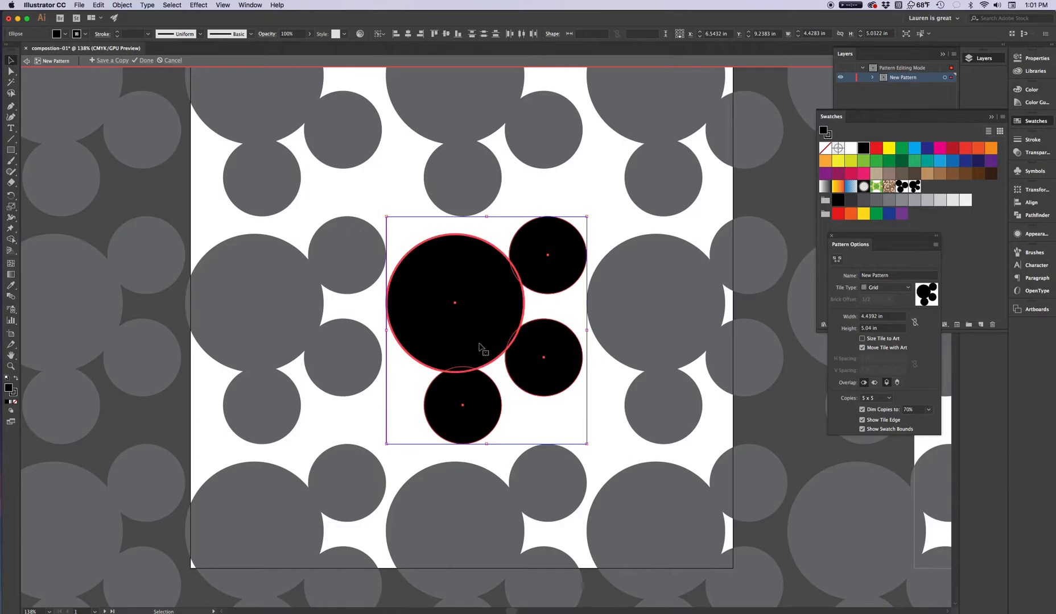
{"action": "left_click", "coordinate": [415, 386]}
{"action": "left_click", "coordinate": [457, 347]}
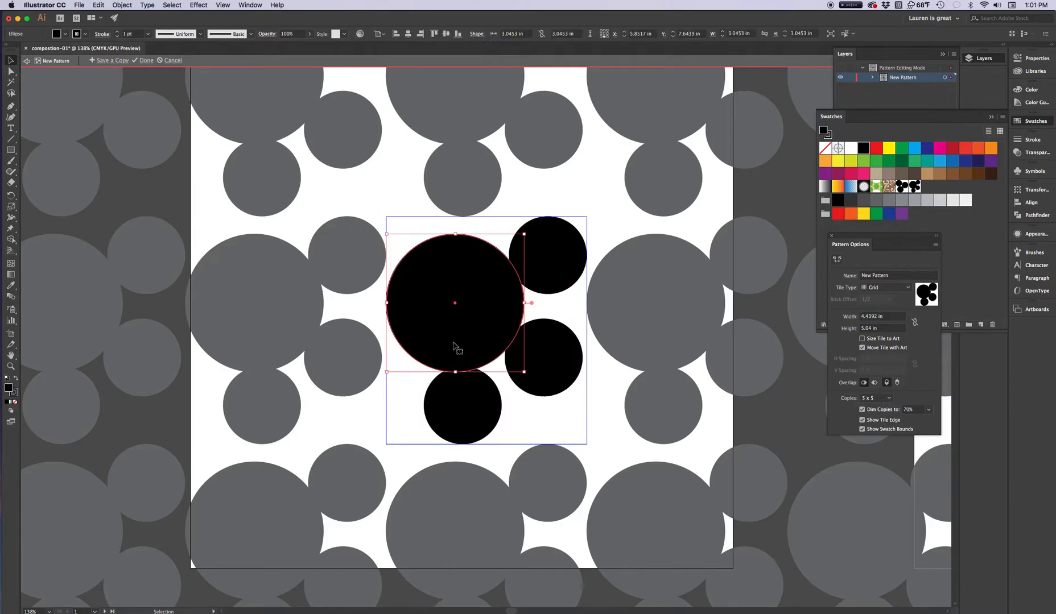
{"action": "left_click", "coordinate": [467, 398], "text": "shift"}
{"action": "left_click", "coordinate": [545, 361], "text": "shift"}
{"action": "left_click", "coordinate": [547, 274], "text": "shift"}
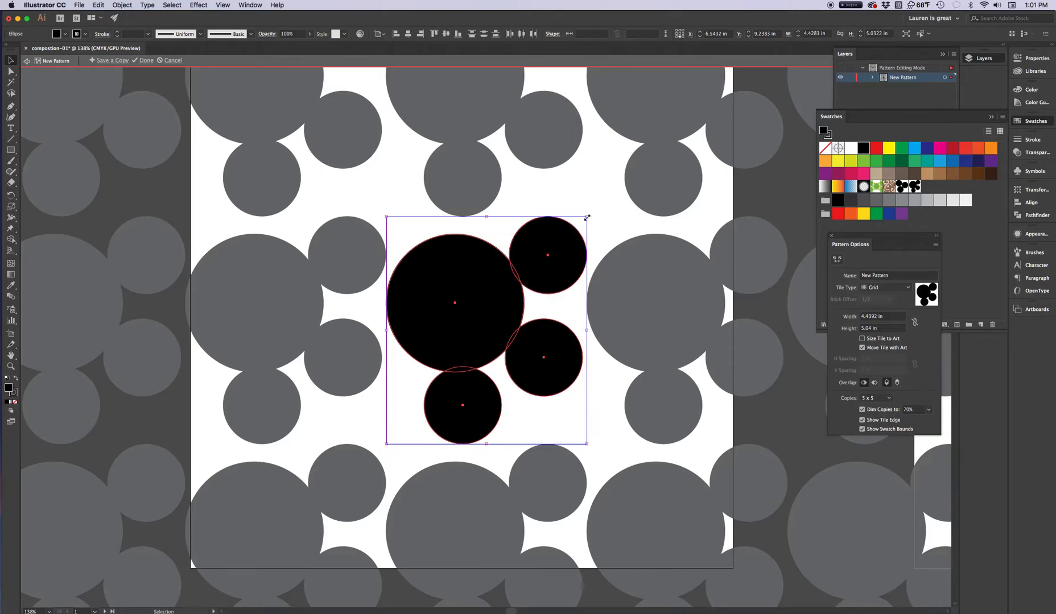
{"action": "left_click_drag", "start_coordinate": [587, 217], "coordinate": [391, 220]}
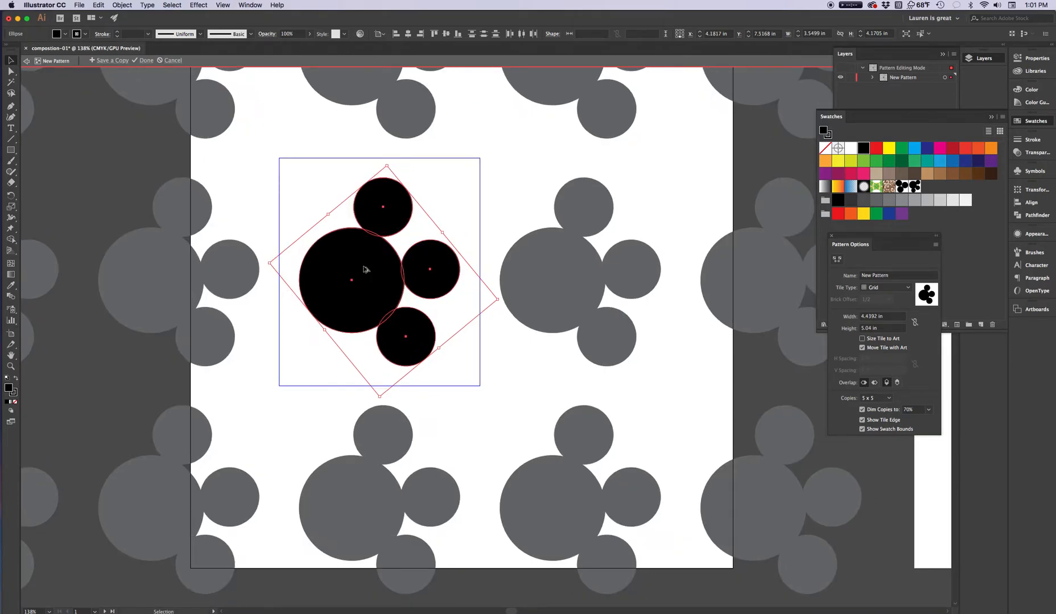
- Add two progressively smaller copies of the cluster over the tile's upper-right and upper-left corners, rotating the smallest
{"action": "left_click_drag", "start_coordinate": [364, 271], "coordinate": [492, 177]}
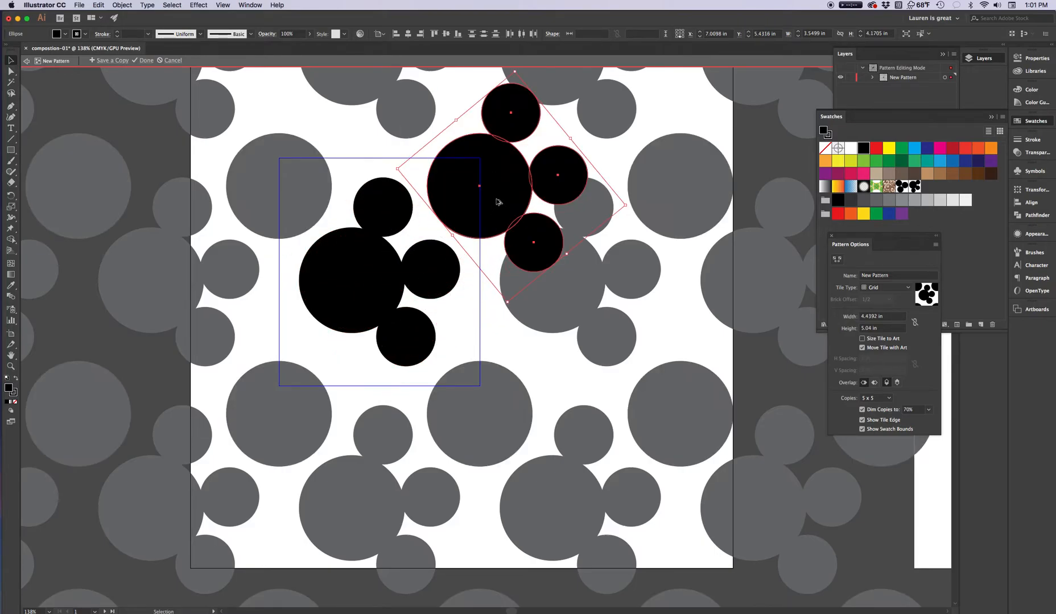
{"action": "left_click_drag", "start_coordinate": [506, 302], "coordinate": [510, 225]}
{"action": "left_click_drag", "start_coordinate": [503, 154], "coordinate": [469, 204]}
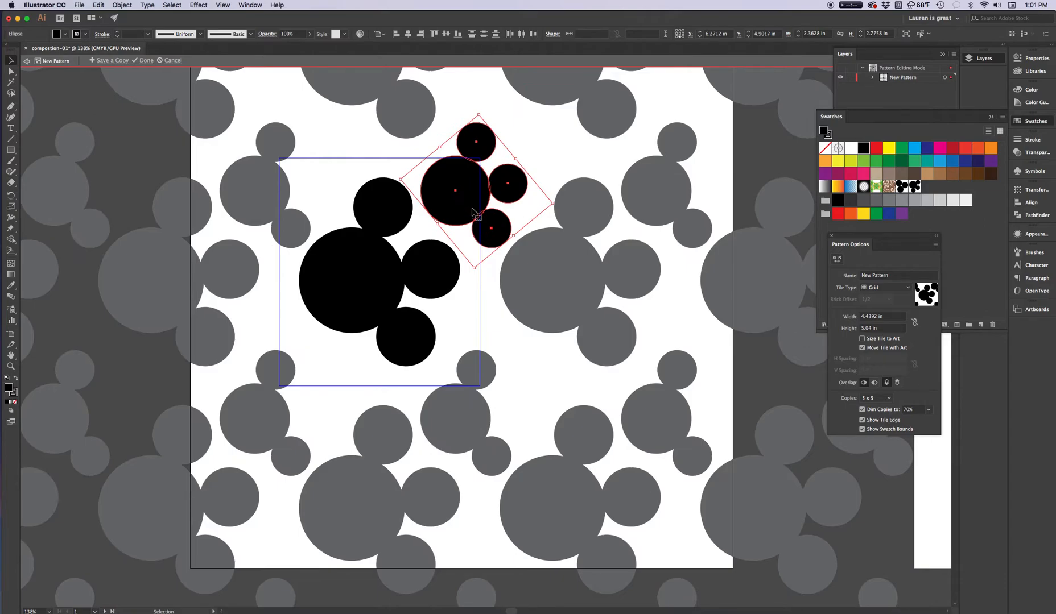
{"action": "left_click_drag", "start_coordinate": [473, 191], "coordinate": [317, 157]}
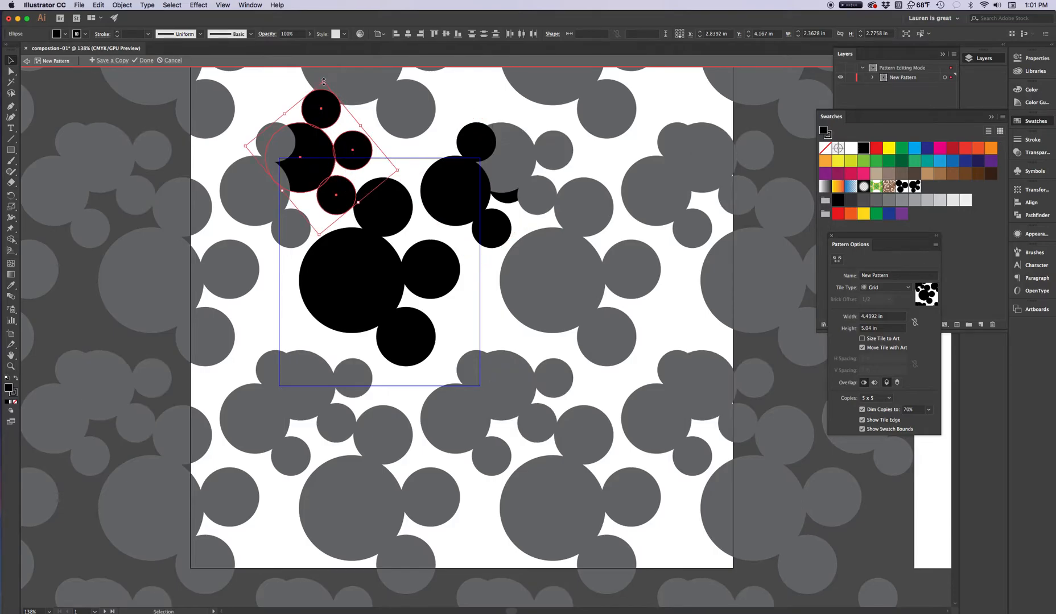
{"action": "left_click_drag", "start_coordinate": [324, 81], "coordinate": [378, 140]}
- Copy the smallest cluster to the tile's left edge, shrink and rotate it, and nudge it slightly upward
{"action": "left_click_drag", "start_coordinate": [323, 164], "coordinate": [269, 306]}
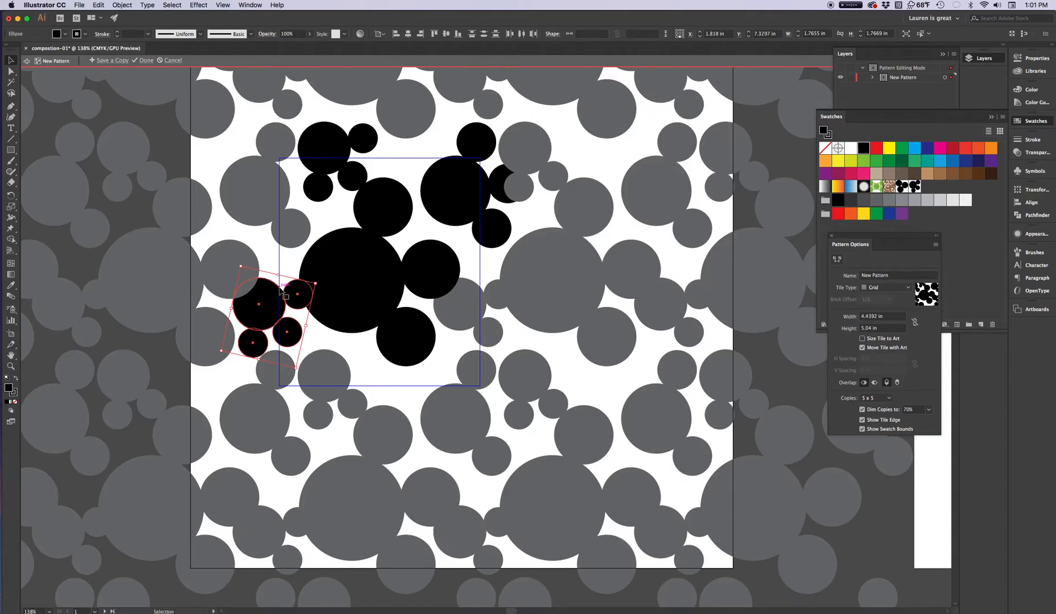
{"action": "left_click_drag", "start_coordinate": [320, 281], "coordinate": [232, 319]}
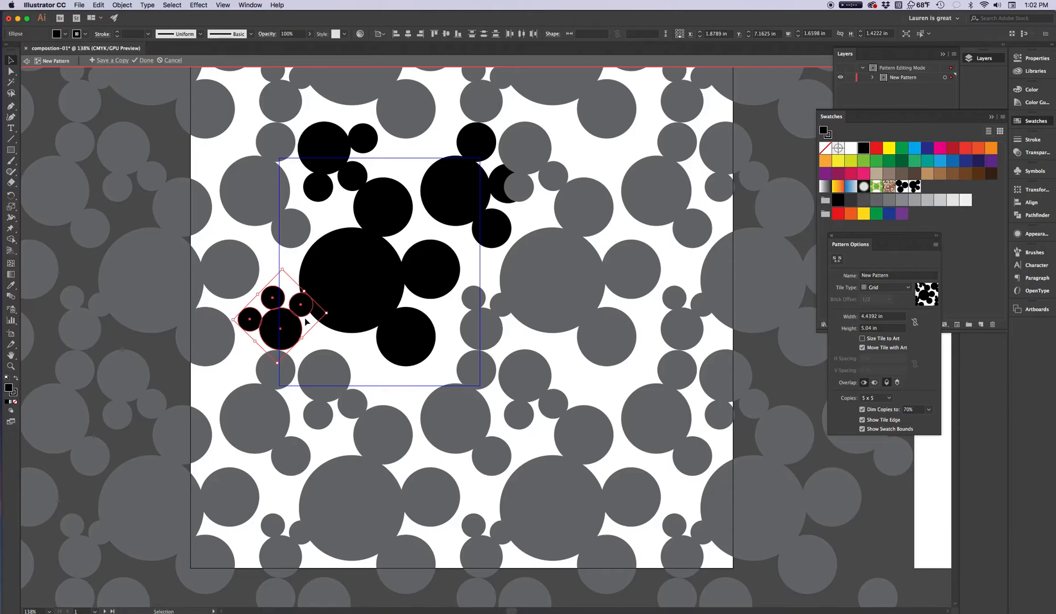
{"action": "key", "text": "Up"}
{"action": "key", "text": "Up"}
{"action": "key", "text": "Up"}
{"action": "key", "text": "Up"}
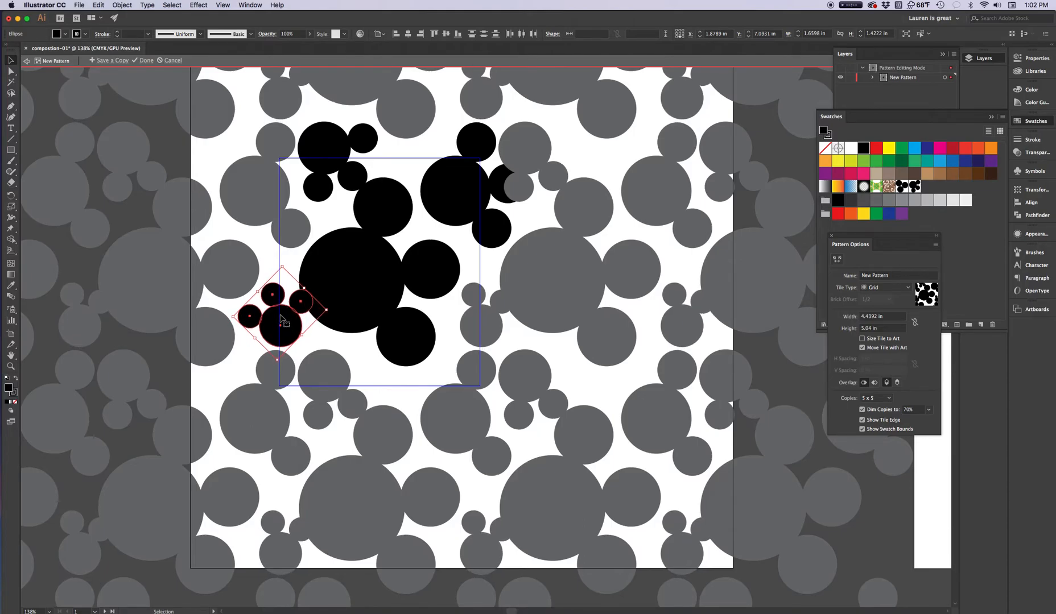
{"action": "left_click", "coordinate": [239, 270]}
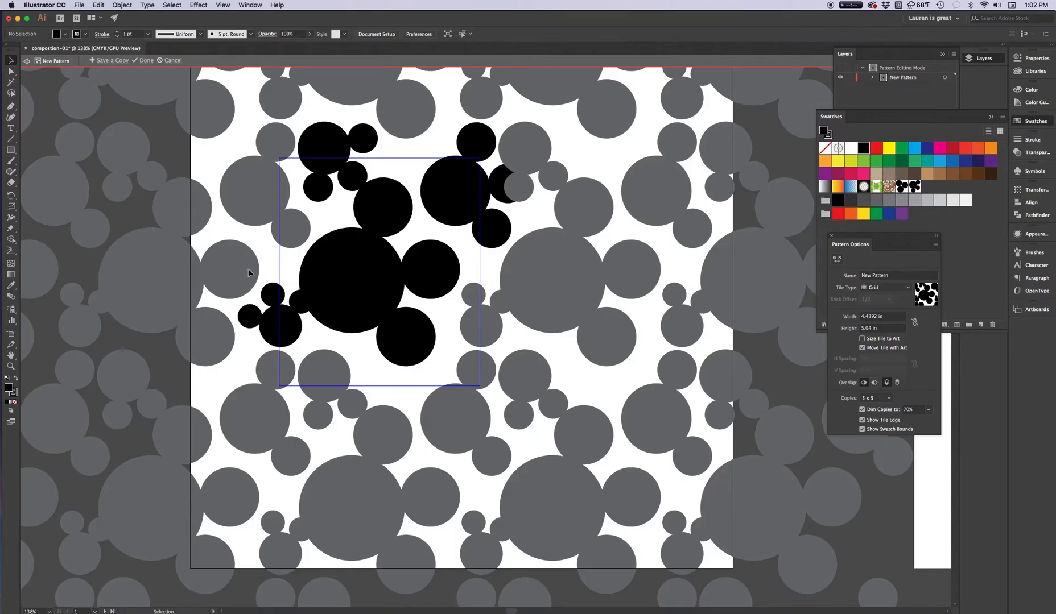
- Copy a small circle above the left-edge cluster, enlarge it to about 0.68 in, and place two more copies along the tile's bottom edge
{"action": "left_click", "coordinate": [275, 296]}
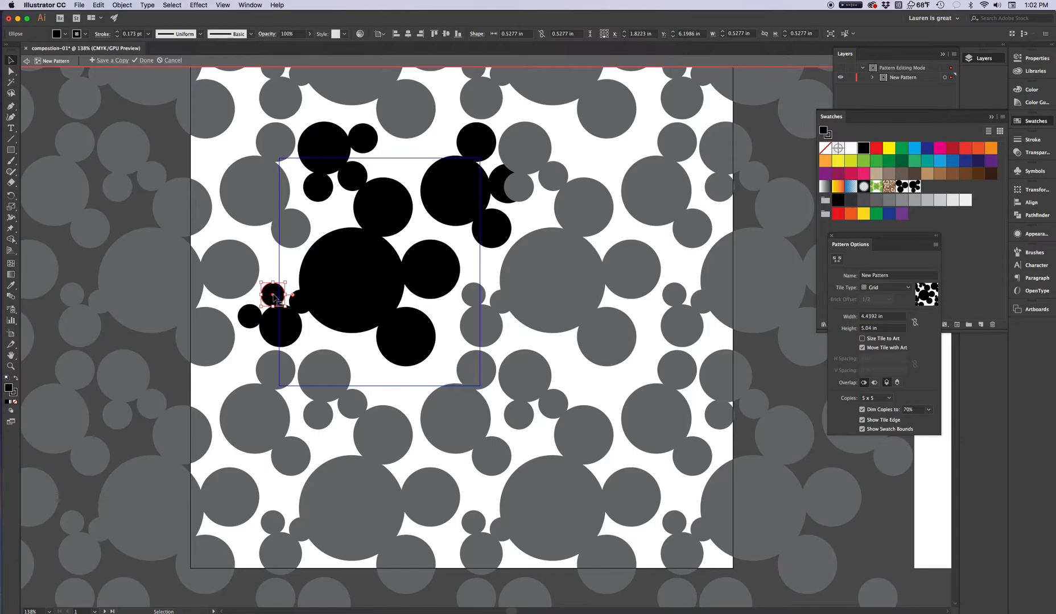
{"action": "left_click_drag", "start_coordinate": [275, 296], "coordinate": [285, 277]}
{"action": "mouse_move", "coordinate": [281, 269]}
{"action": "left_mouse_down"}
{"action": "mouse_move", "coordinate": [299, 250]}
{"action": "mouse_move", "coordinate": [283, 264]}
{"action": "left_mouse_up"}
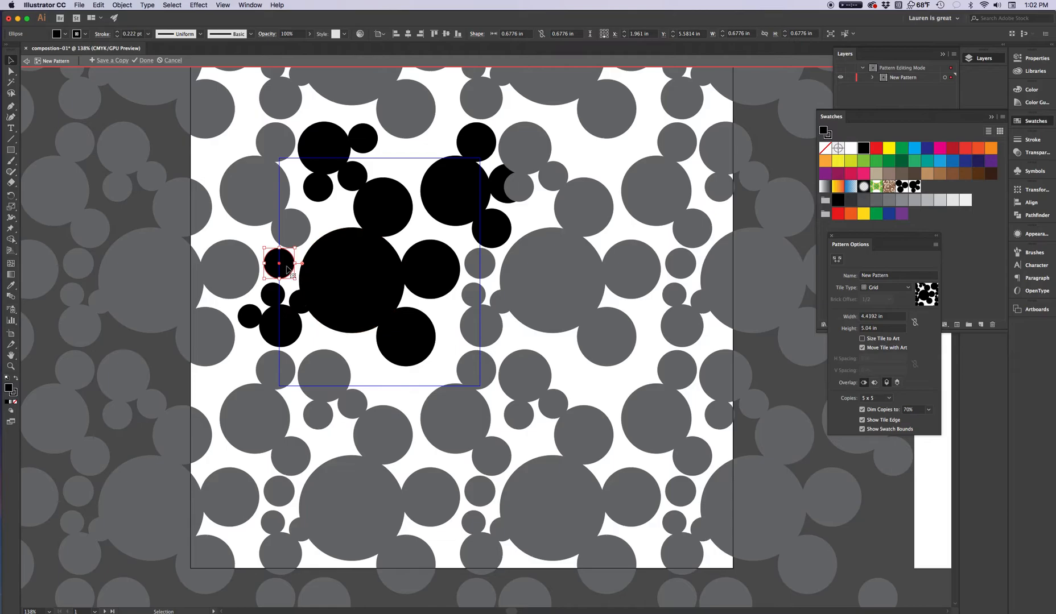
{"action": "left_click_drag", "start_coordinate": [280, 265], "coordinate": [424, 388]}
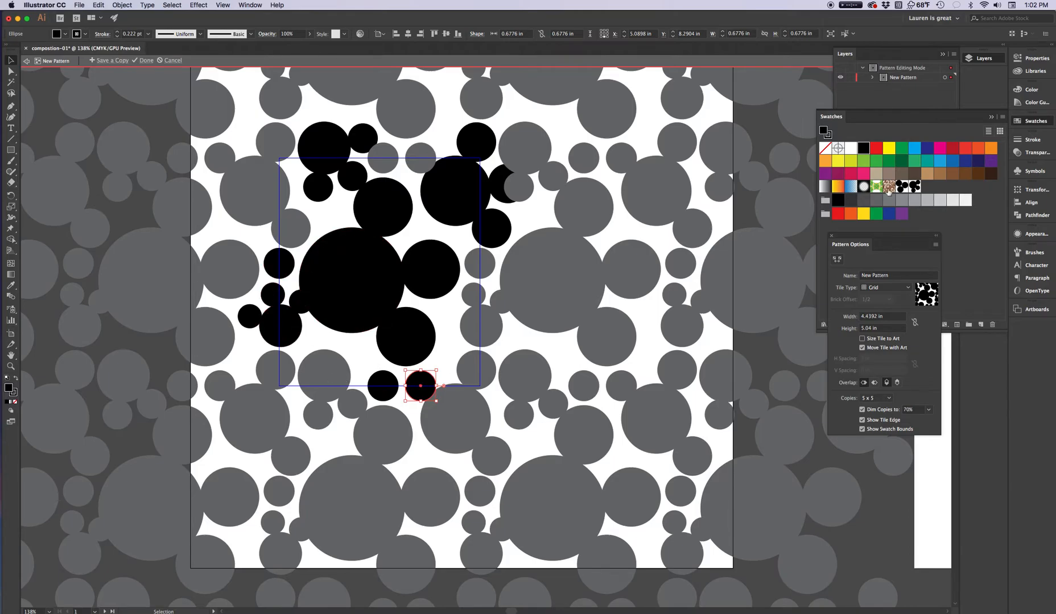
- Name the pattern "not cow spots" and review the tile types, keeping Grid
{"action": "left_click", "coordinate": [894, 276]}
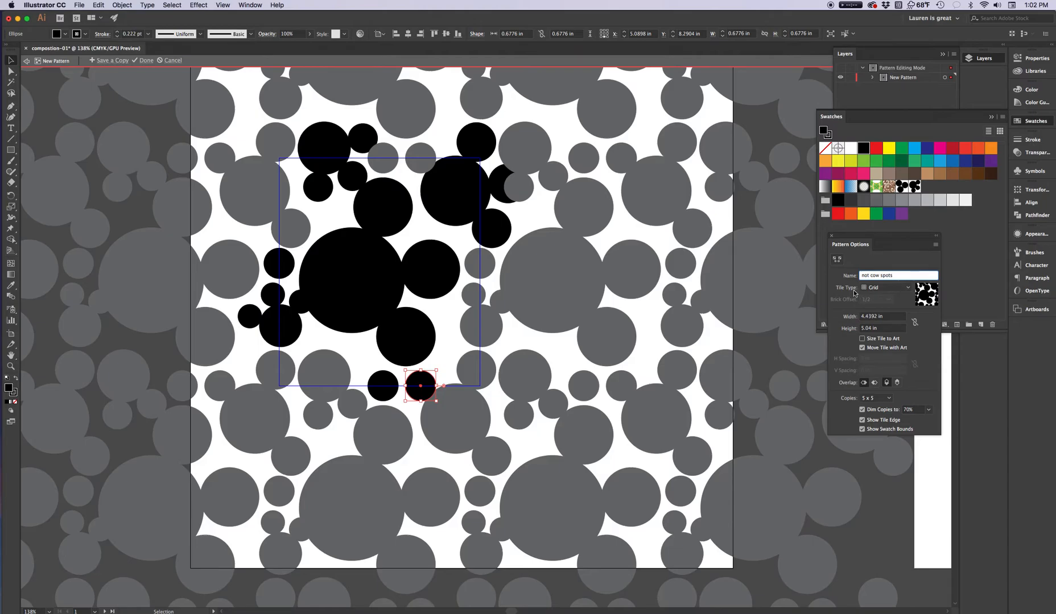
{"action": "left_click", "coordinate": [907, 289]}
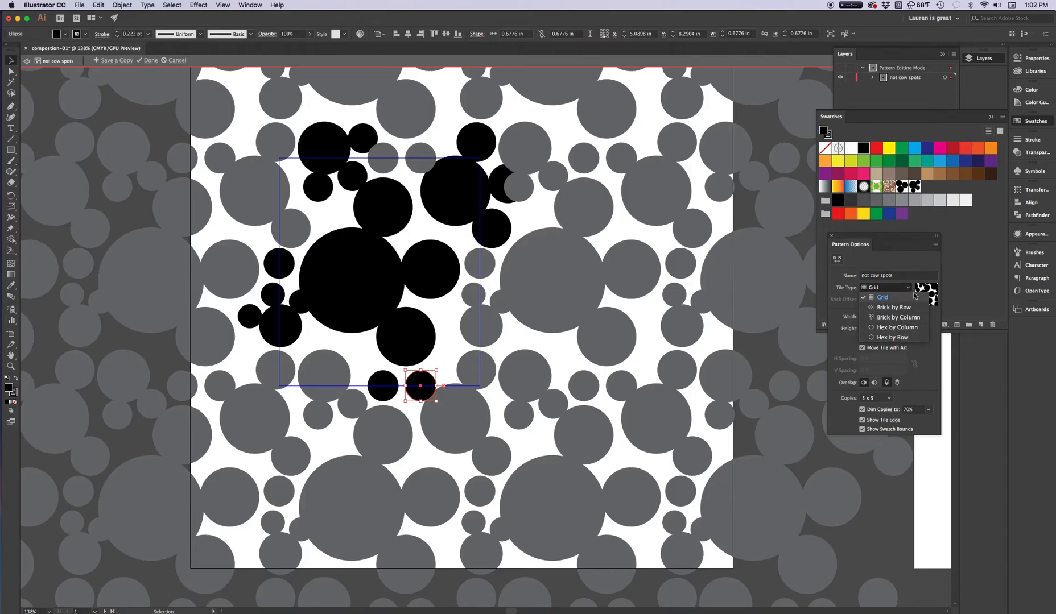
{"action": "left_click", "coordinate": [921, 264]}
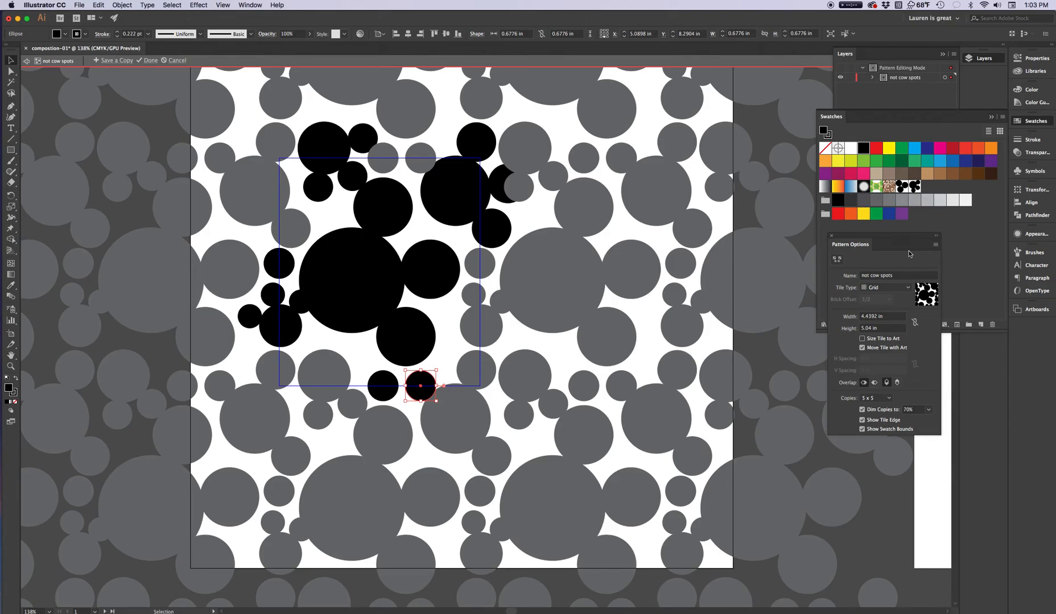
- Exit pattern editing and move the four original circles off the artboard's left edge
{"action": "left_click", "coordinate": [26, 62]}
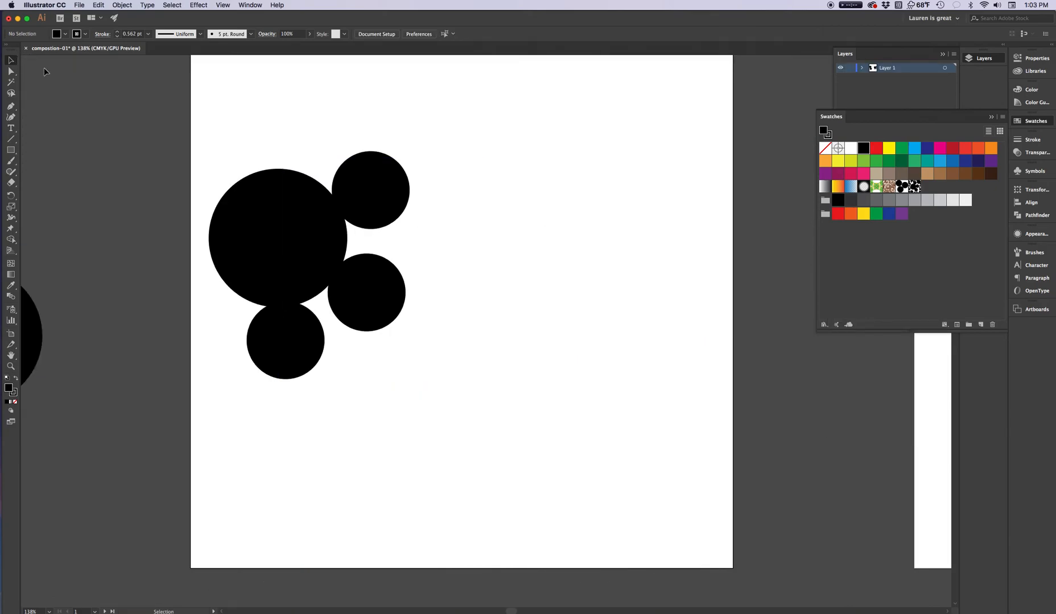
{"action": "left_click_drag", "start_coordinate": [142, 123], "coordinate": [432, 380]}
{"action": "left_click_drag", "start_coordinate": [312, 234], "coordinate": [81, 151]}
- Draw a 12 × 12 in rectangle covering the artboard and fill it with the "not cow spots" pattern swatch
{"action": "left_click", "coordinate": [11, 150]}
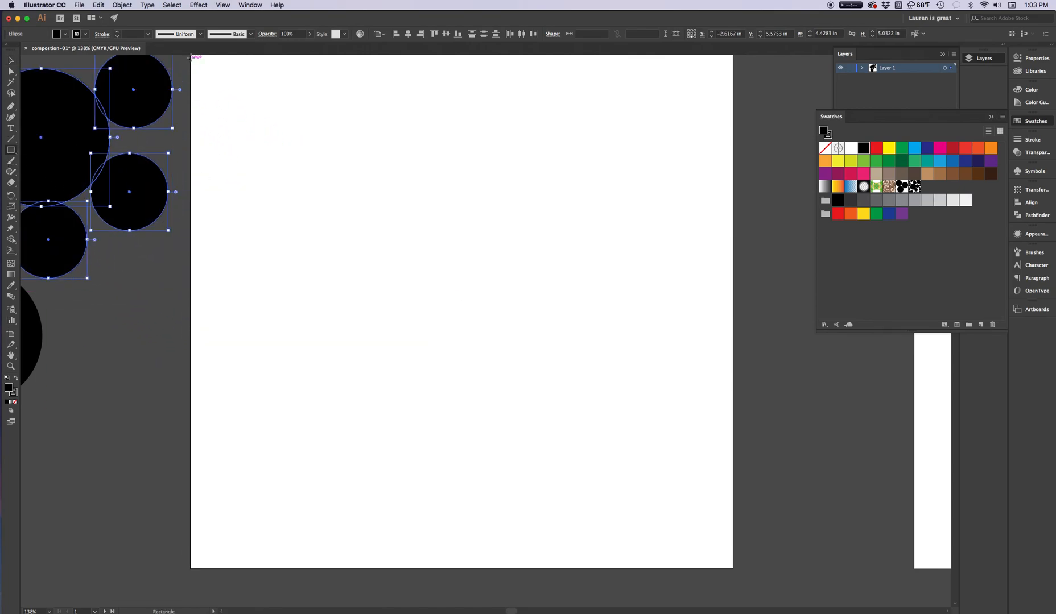
{"action": "key", "text": "space"}
{"action": "left_click_drag", "start_coordinate": [259, 143], "coordinate": [258, 171]}
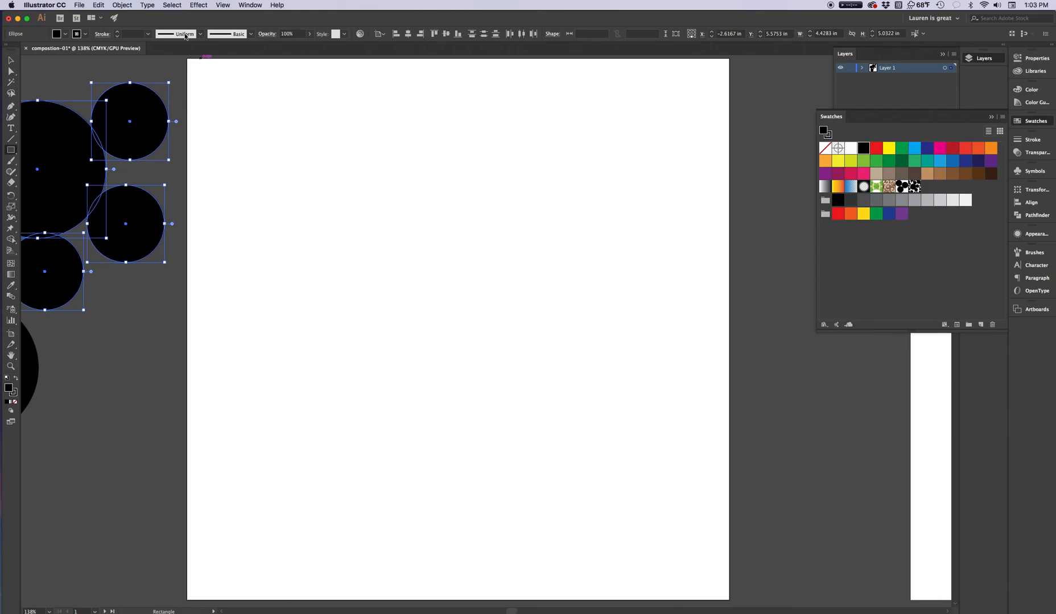
{"action": "left_click_drag", "start_coordinate": [187, 58], "coordinate": [669, 600]}
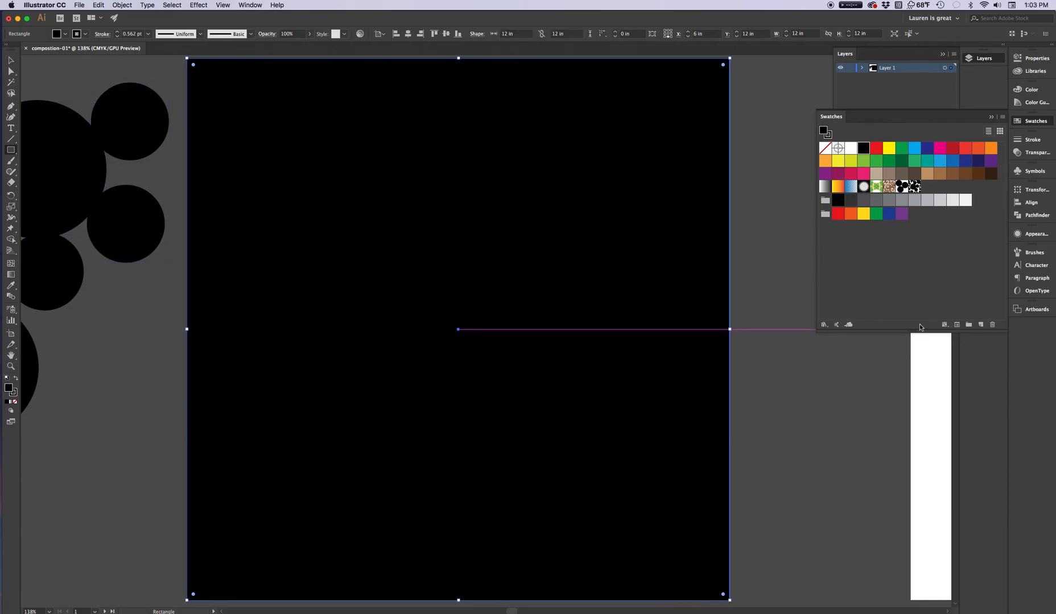
{"action": "left_click", "coordinate": [914, 187]}
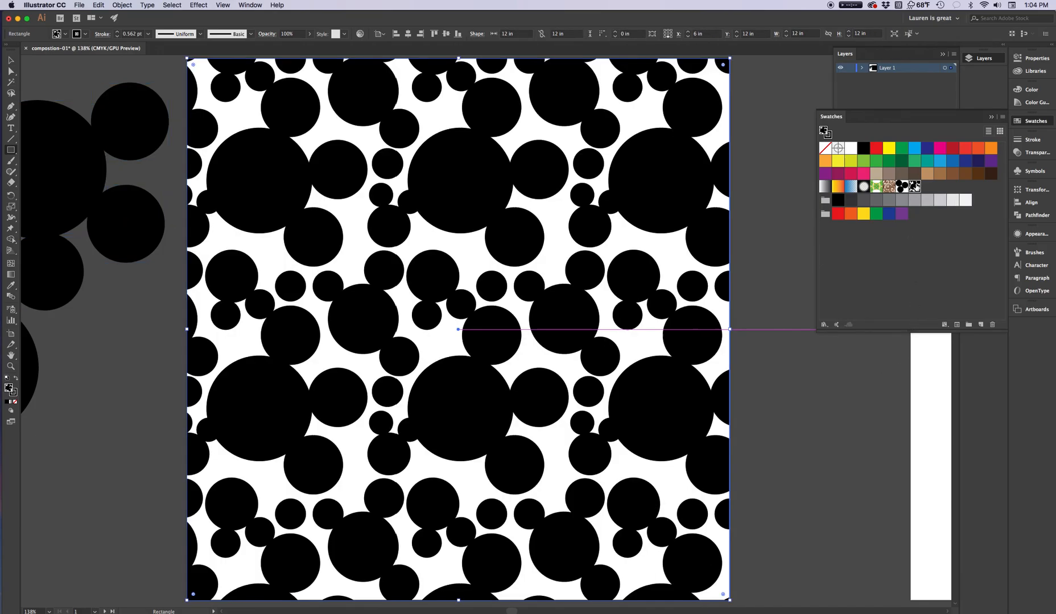